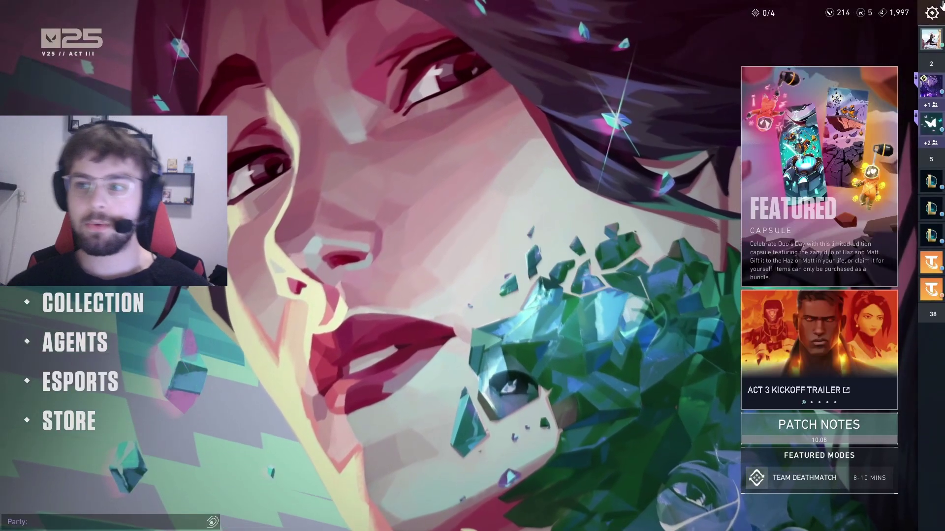
Step: Confirm VALORANT's video Display Mode is Windowed Fullscreen and close settings
key("Escape")
left_click(473, 198)
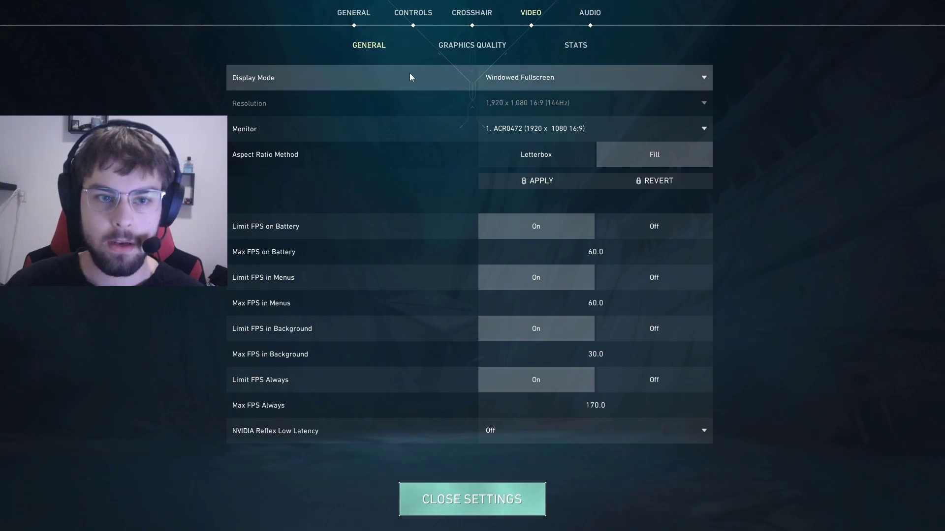
left_click(510, 85)
left_click(500, 104)
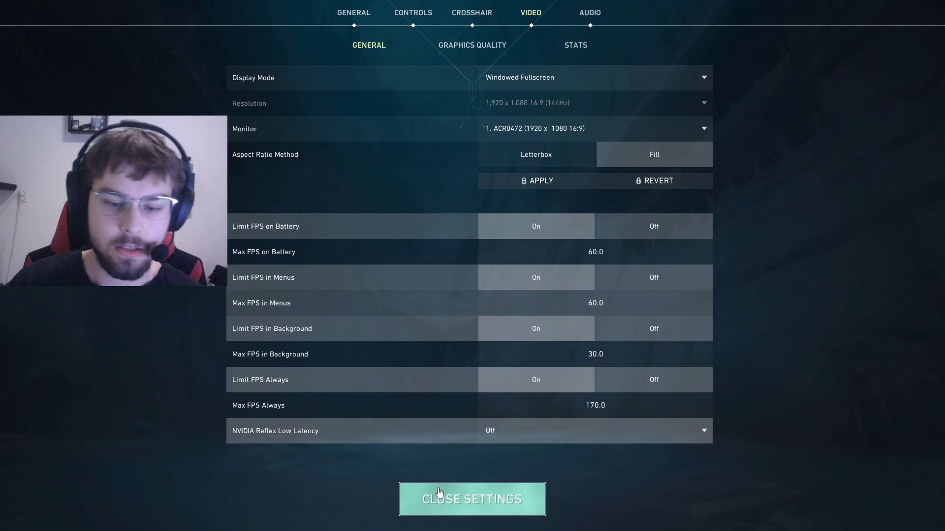
left_click(382, 492)
Step: Quit VALORANT with Exit to Desktop and confirm Exit
key("Escape")
left_click(472, 331)
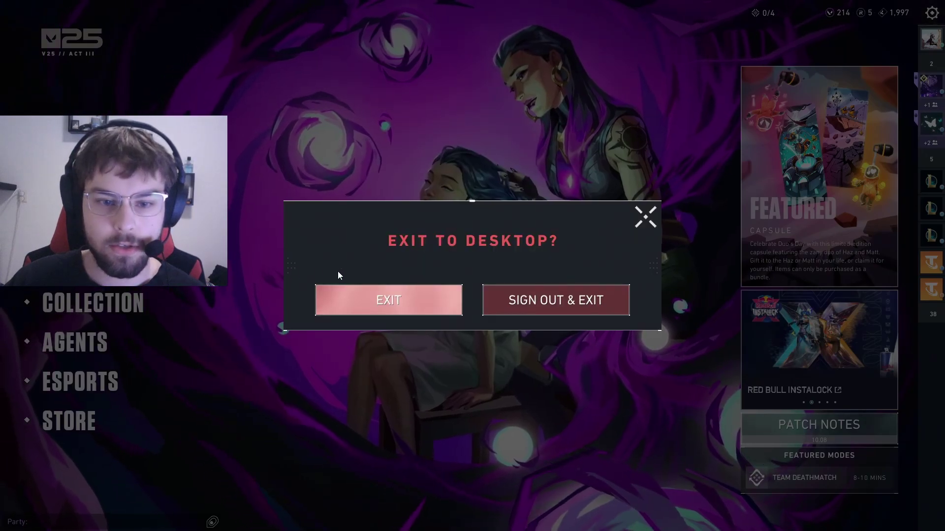
left_click(346, 298)
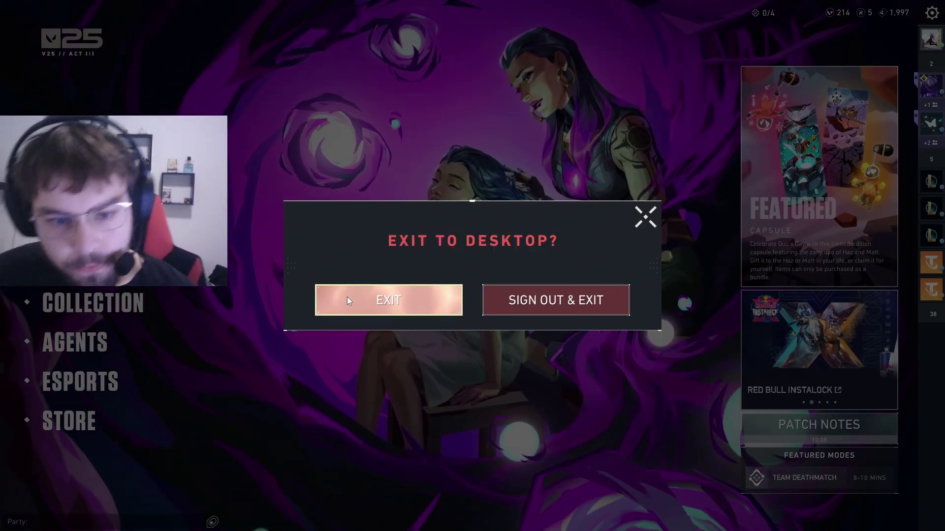
Step: Open Device Manager from a 'device' search and expand the Monitors list
key("super")
type("device")
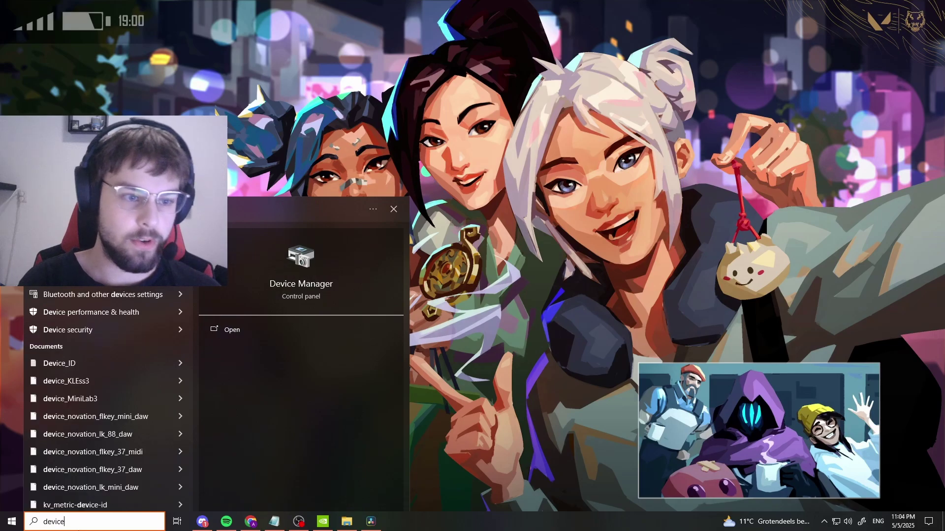
key("Return")
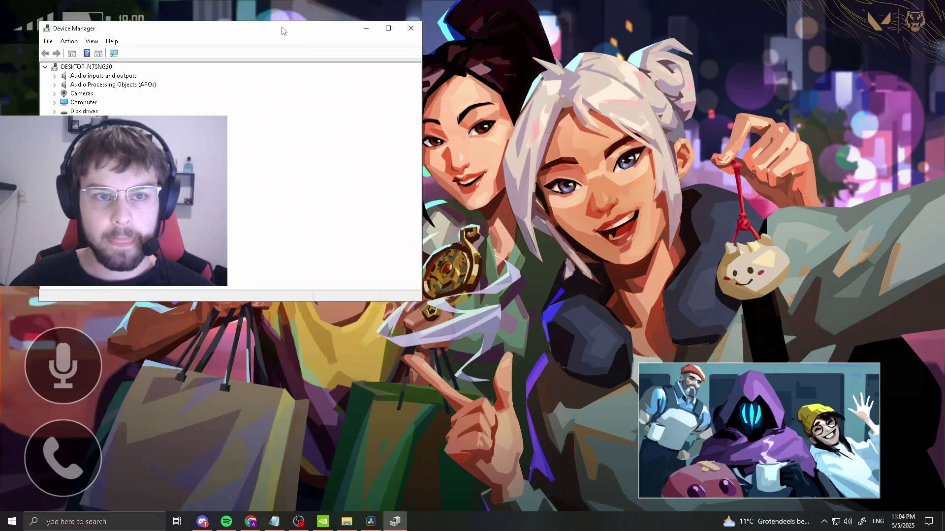
left_click_drag(281, 29, 701, 110)
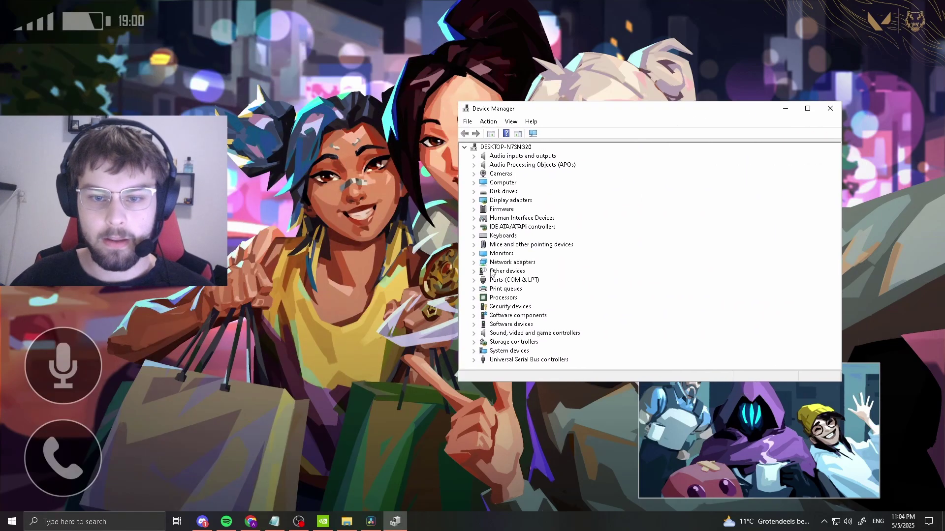
left_click(473, 254)
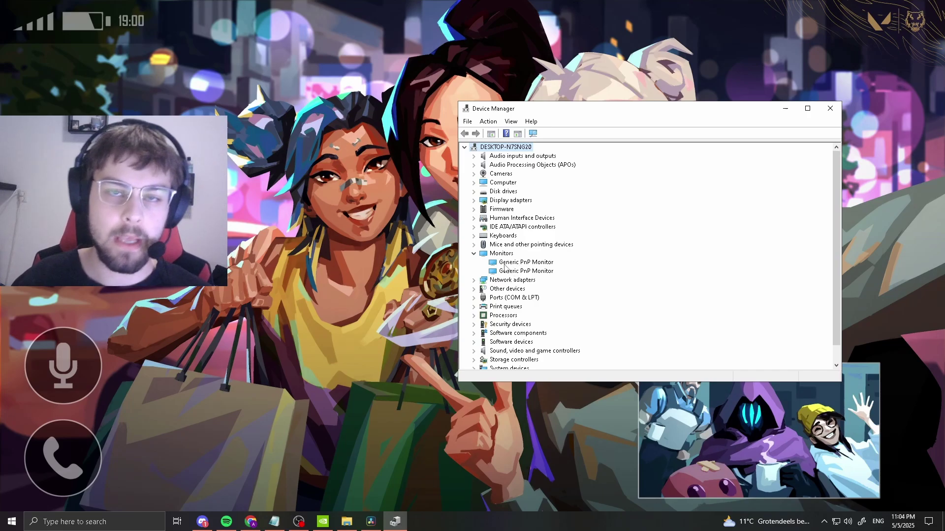
Step: Disable the first and second Generic PnP Monitor, confirming each prompt
left_click(506, 264)
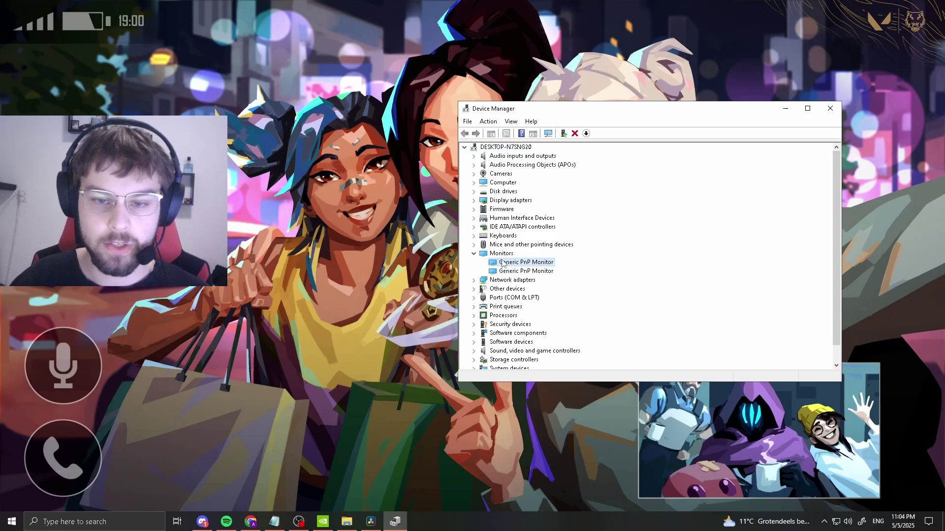
right_click(506, 265)
left_click(516, 275)
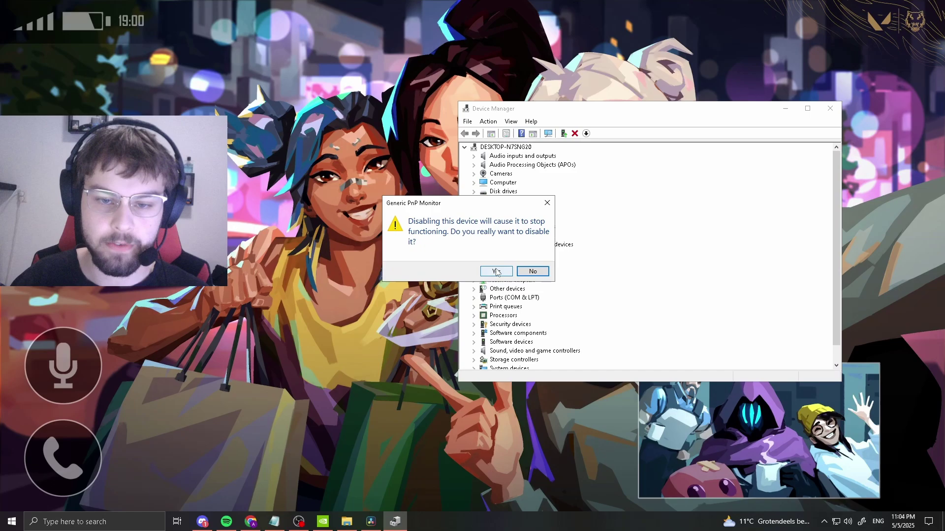
left_click(496, 271)
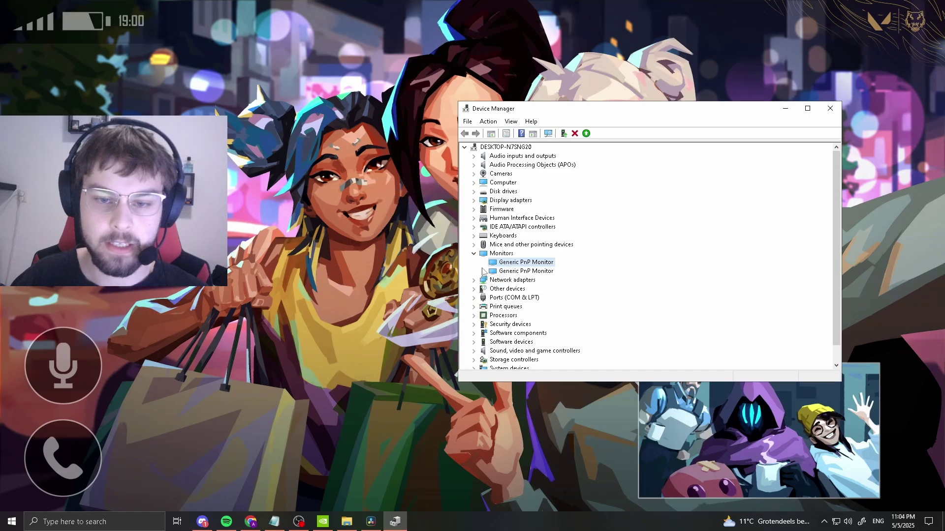
left_click(507, 271)
right_click(512, 272)
left_click(546, 289)
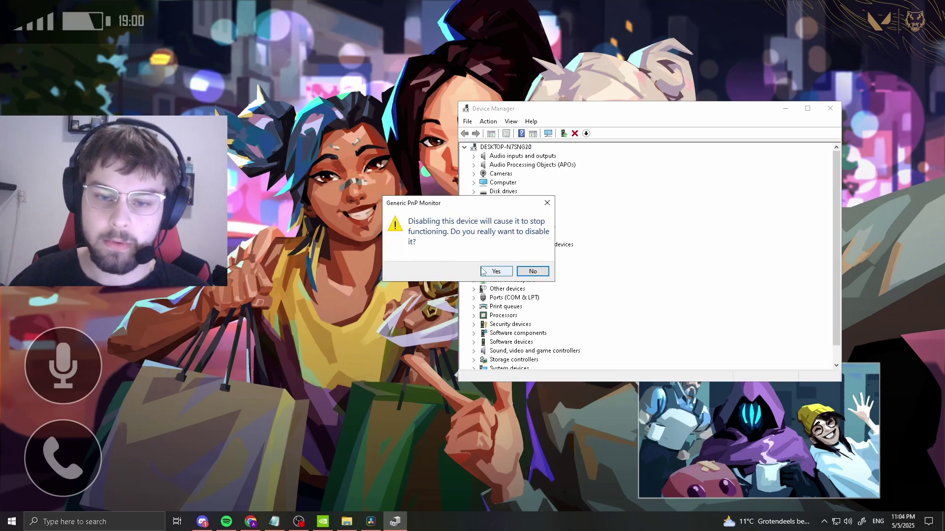
left_click(512, 270)
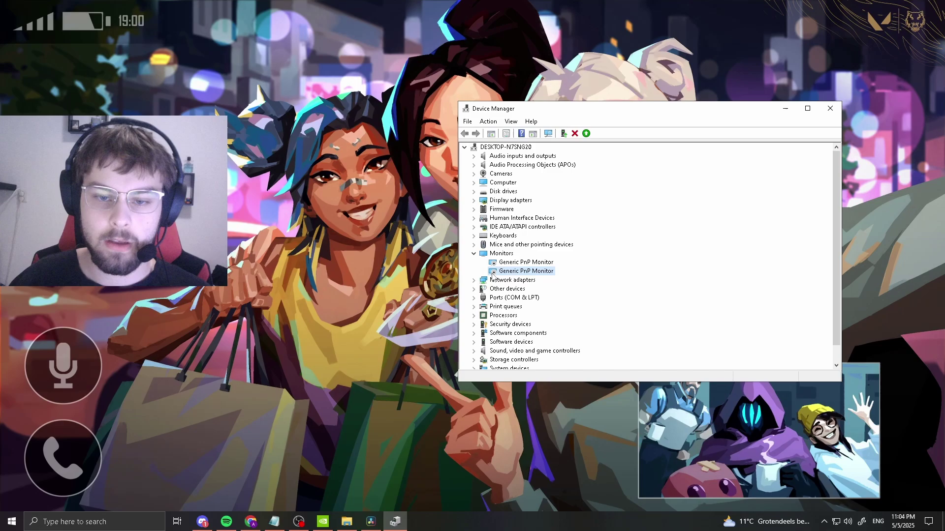
Step: Close Device Manager and open NVIDIA Control Panel from the desktop right-click menu
left_click(831, 109)
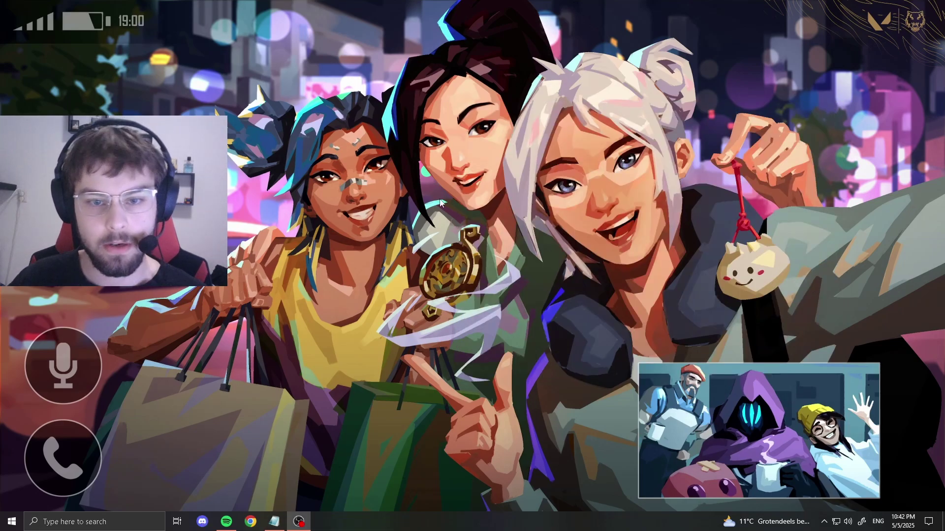
right_click(439, 200)
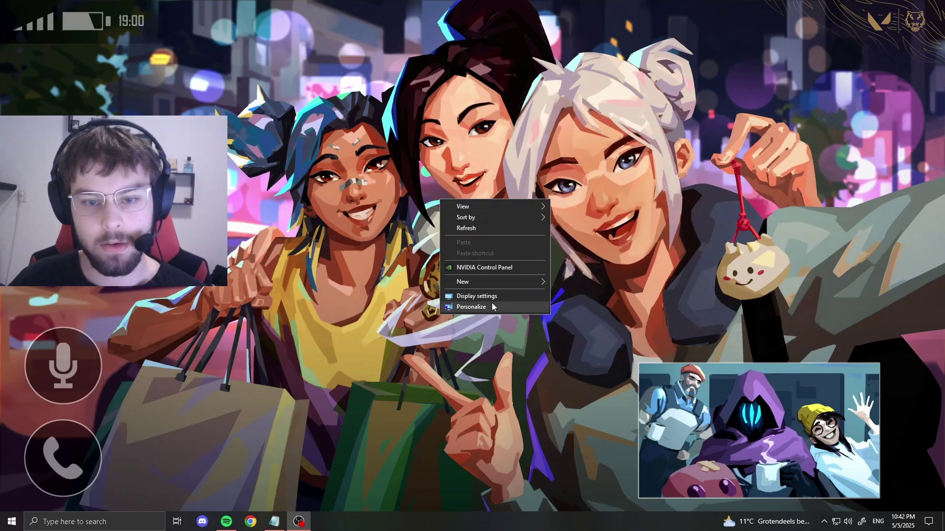
left_click(500, 270)
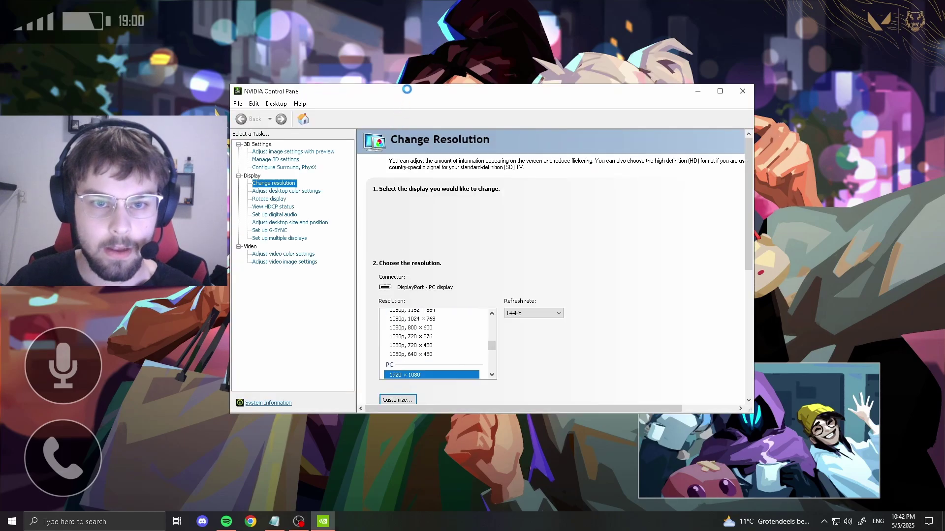
left_click_drag(402, 98, 439, 91)
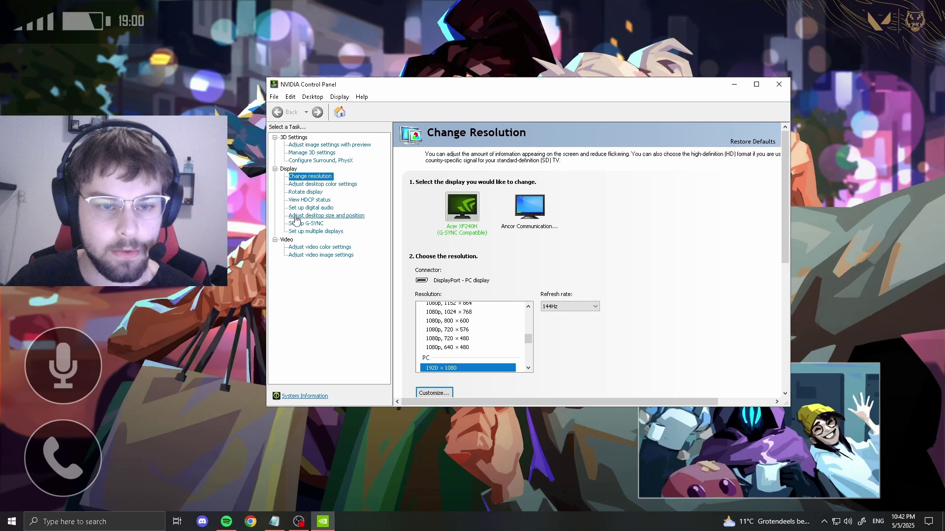
Step: Go to Adjust desktop size and position and keep scaling performed on GPU
left_click(340, 216)
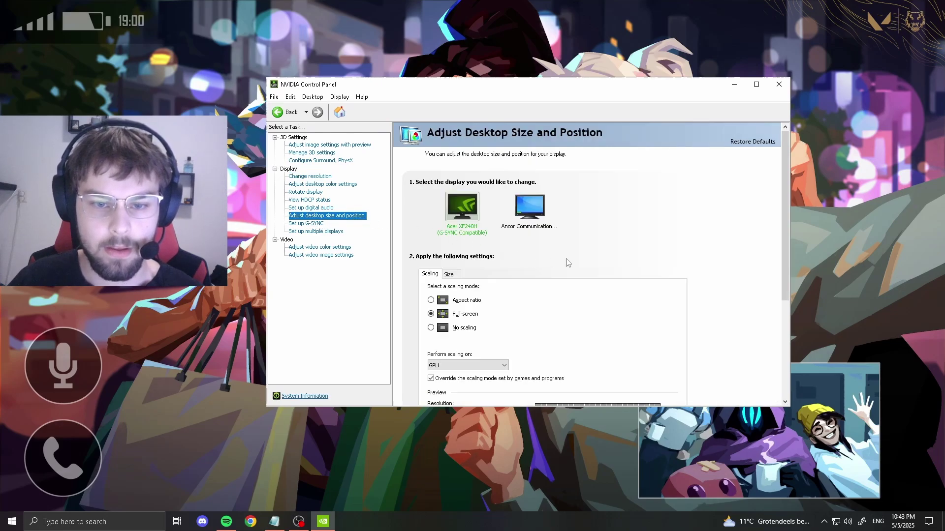
left_click_drag(785, 223, 792, 259)
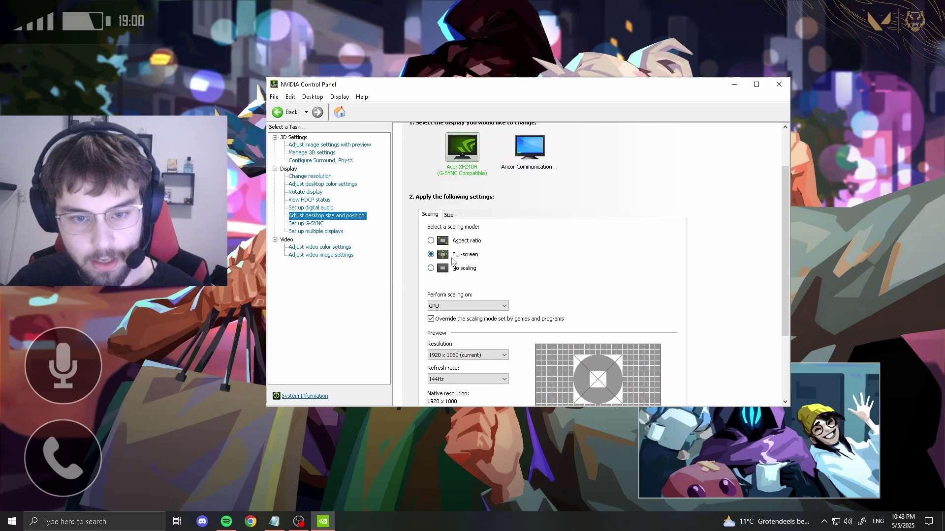
left_click(453, 306)
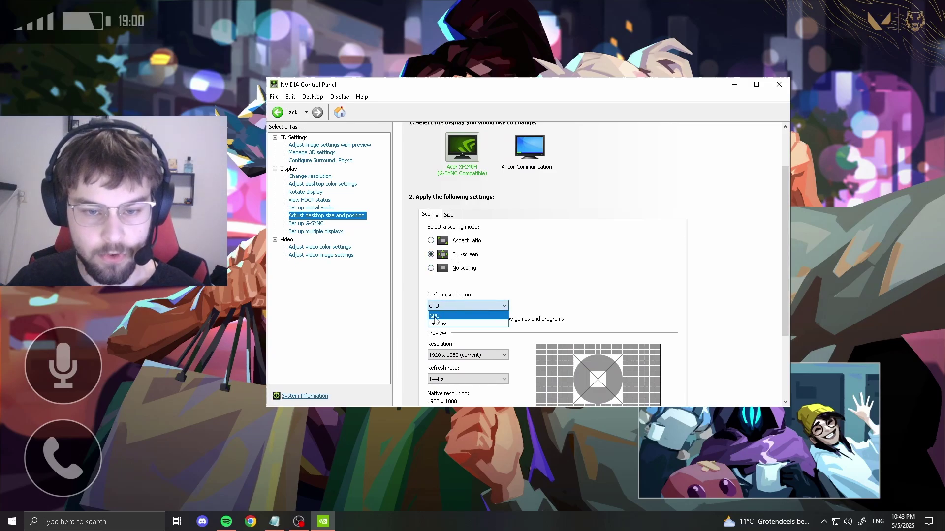
left_click(435, 318)
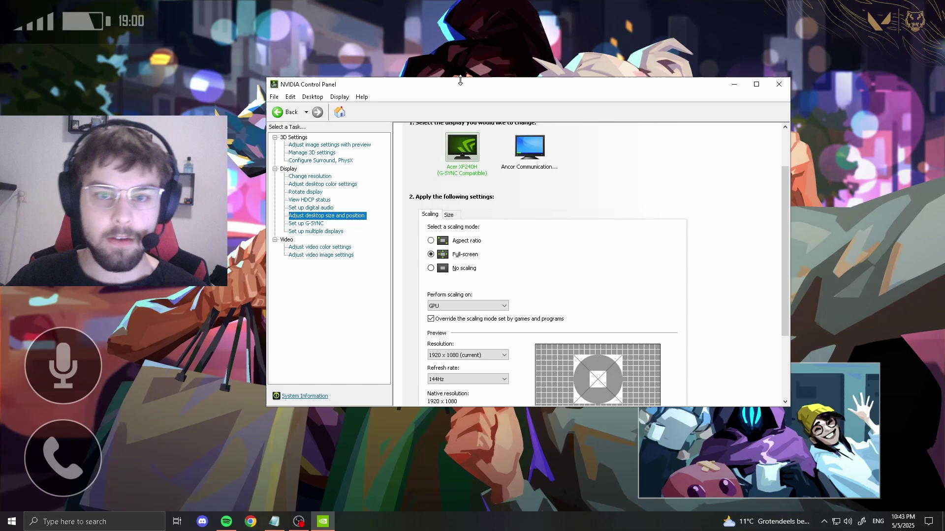
left_click_drag(460, 80, 458, 51)
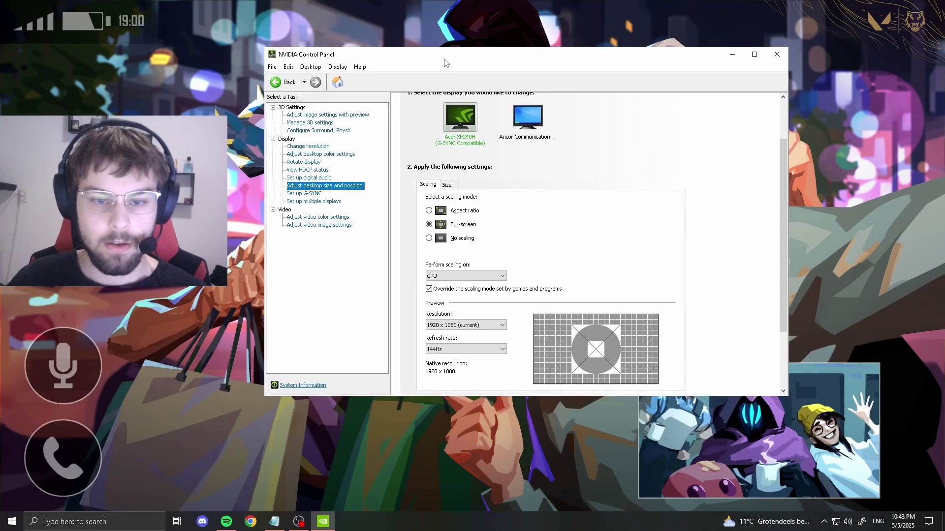
Step: On Change Resolution, start a new resolution via Customize > Create Custom Resolution
left_click(310, 146)
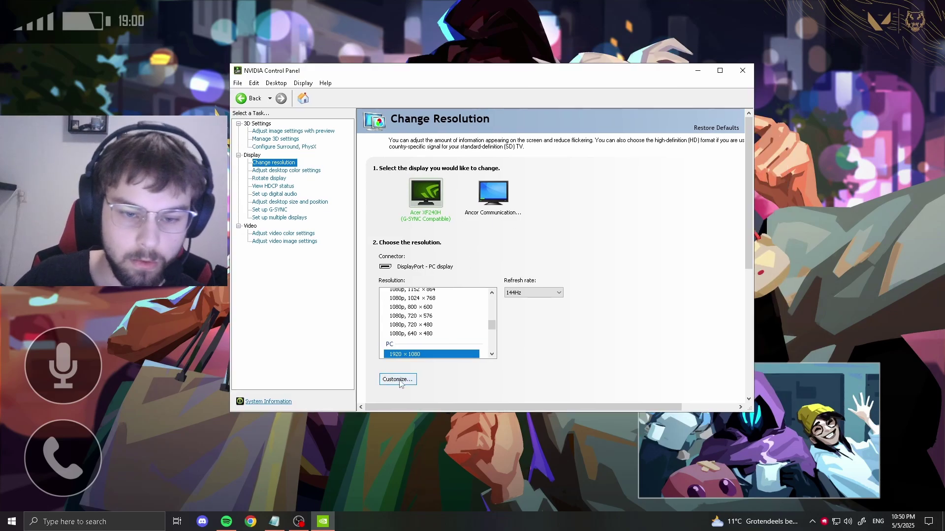
left_click(399, 382)
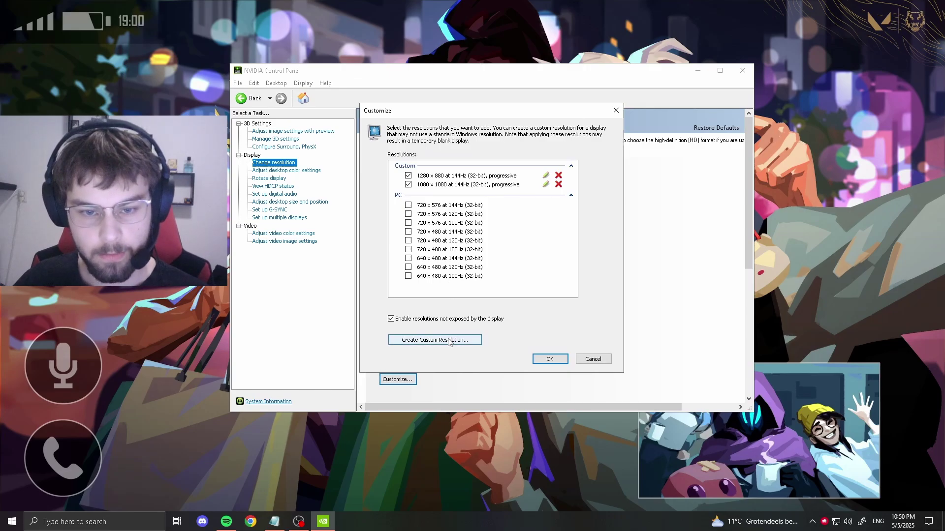
left_click(427, 341)
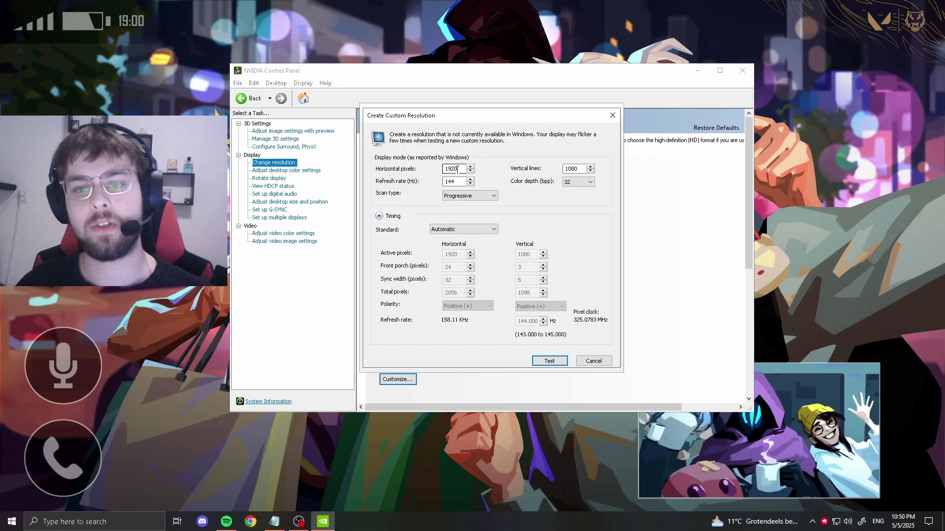
left_click_drag(469, 120, 590, 117)
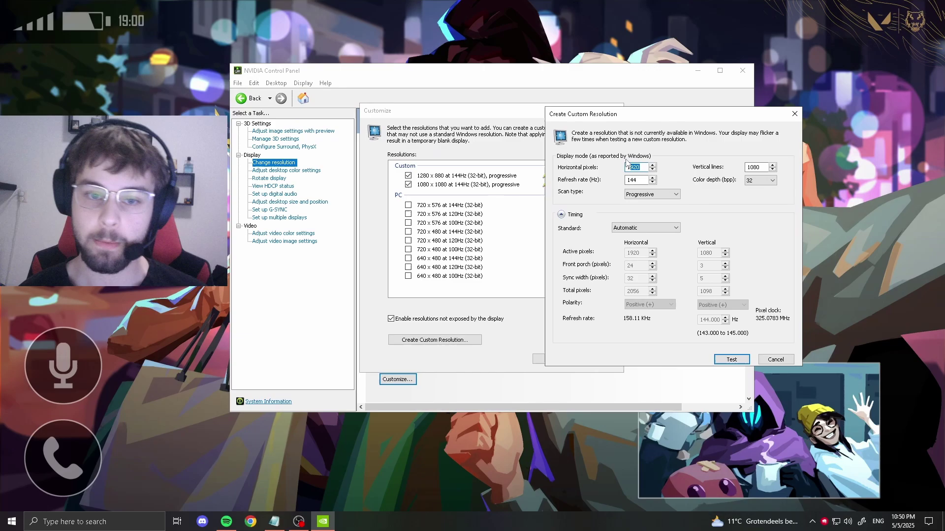
Step: Test 1280 × 880, dismiss the duplicate warning, cancel, and OK the custom list
type("128")
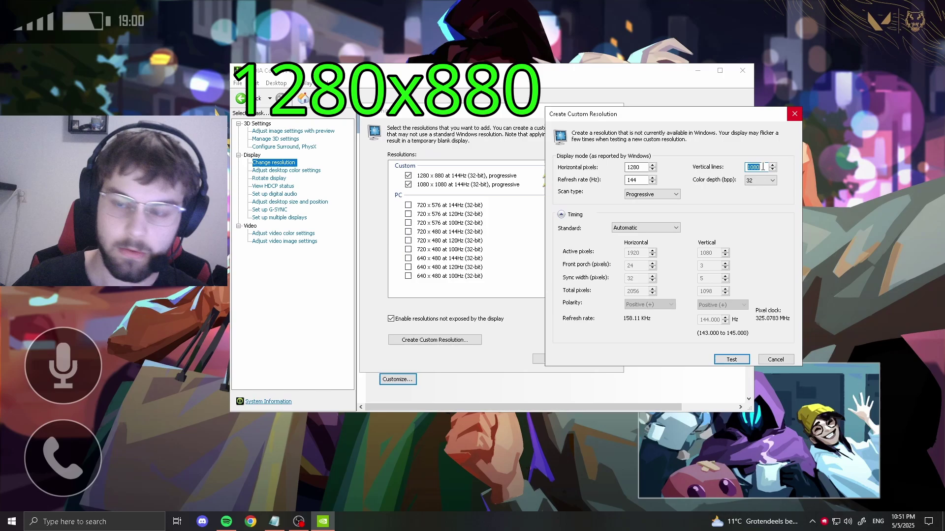
left_click(731, 359)
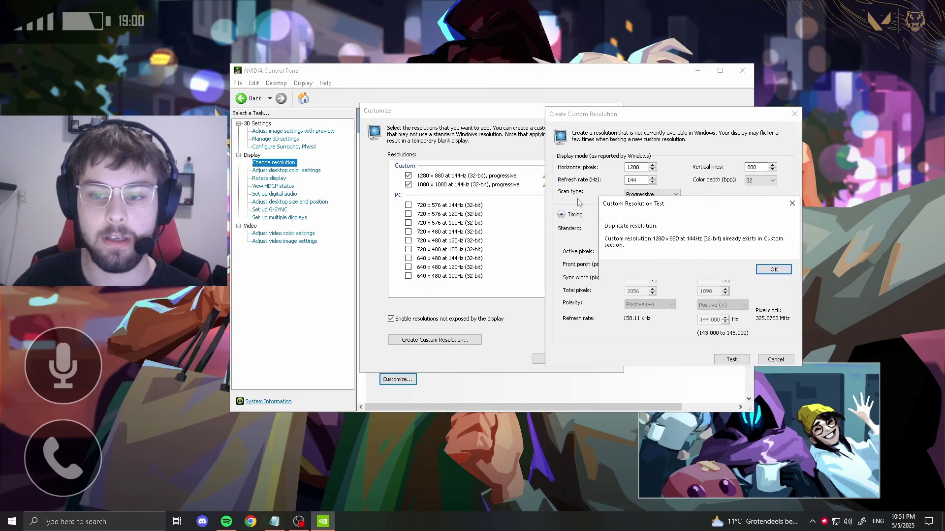
left_click_drag(668, 204, 636, 198)
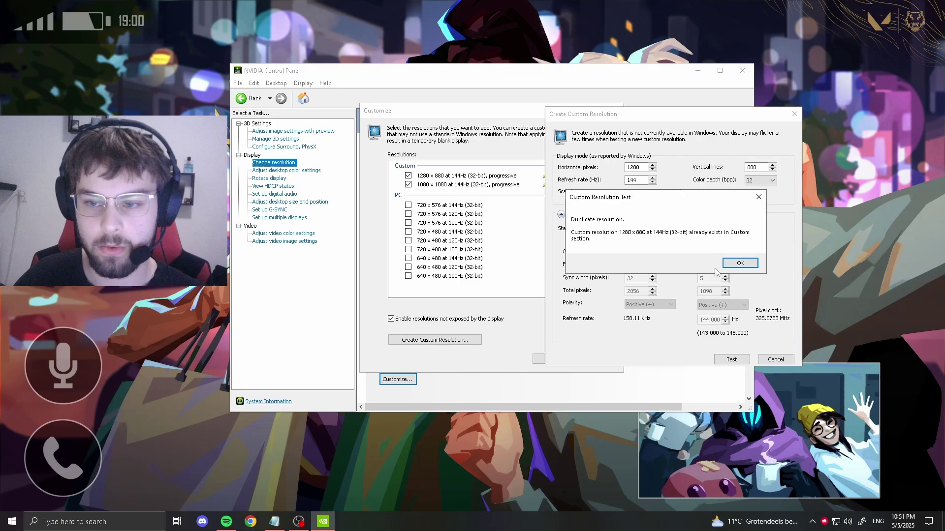
left_click(741, 263)
left_click(776, 359)
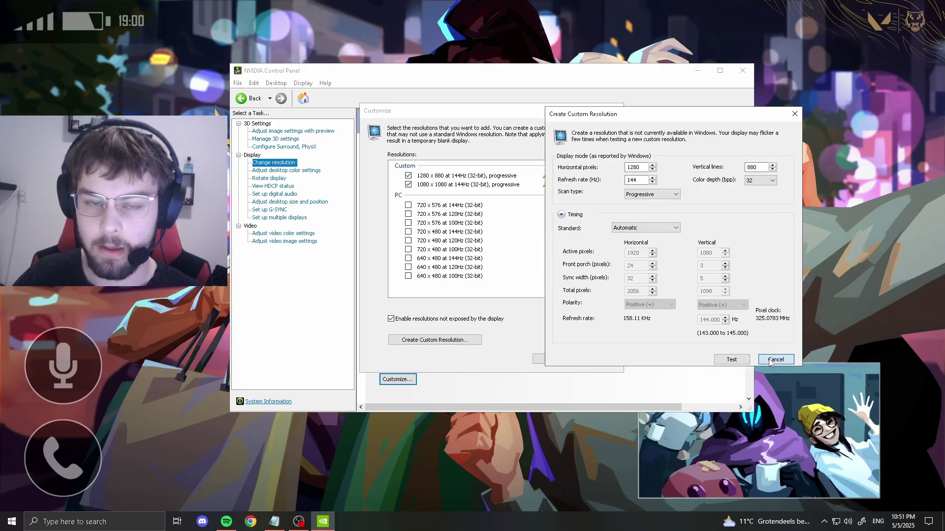
left_click_drag(468, 110, 434, 102)
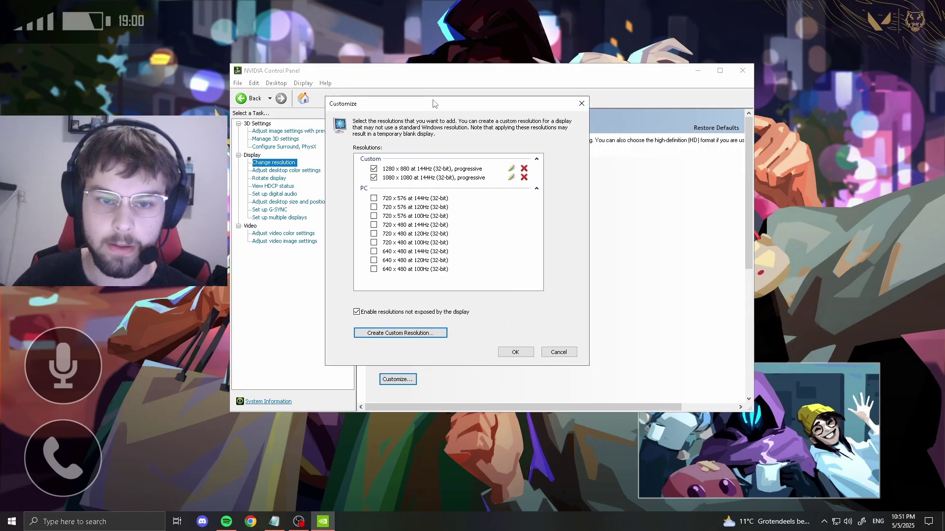
left_click(512, 352)
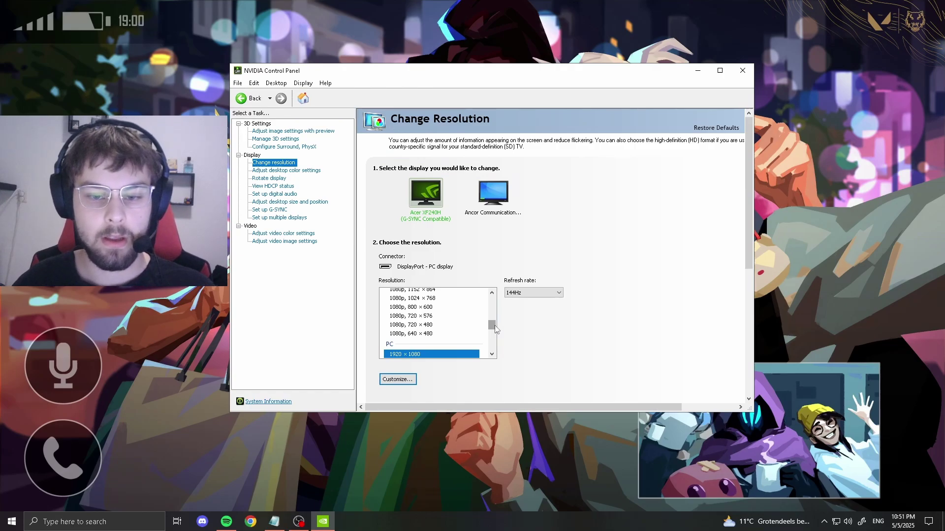
left_click(398, 378)
left_click(433, 342)
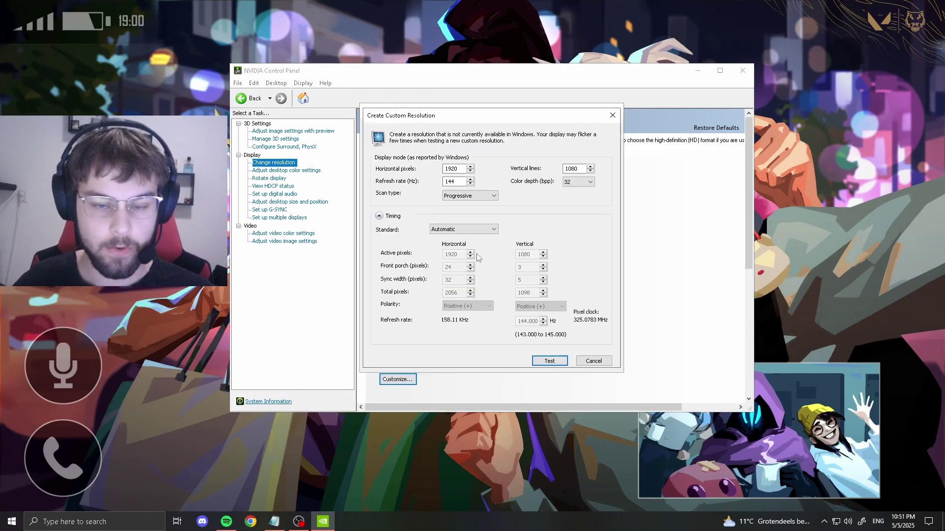
left_click_drag(483, 120, 662, 144)
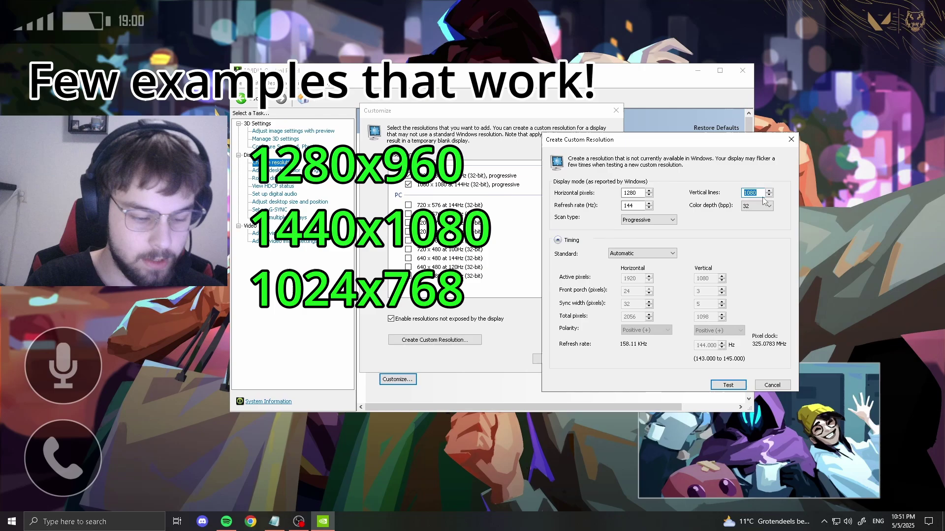
type("960")
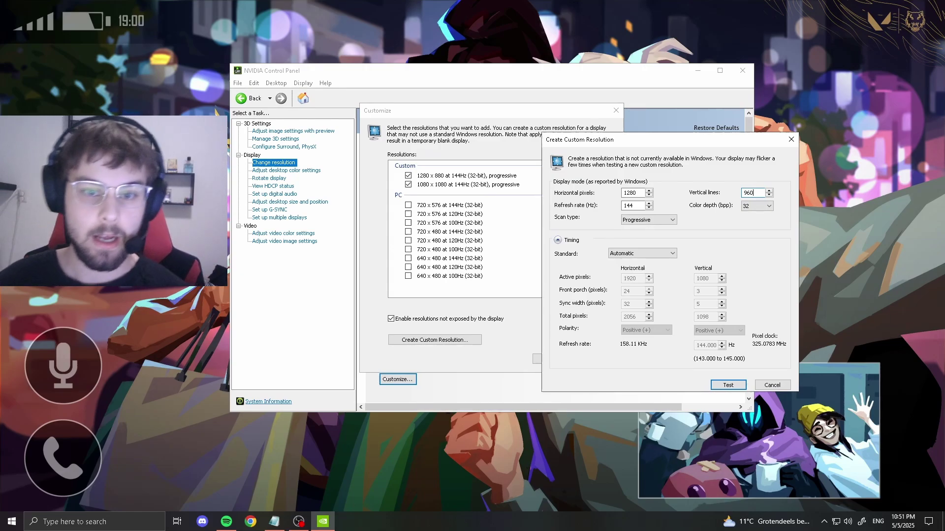
key("Return")
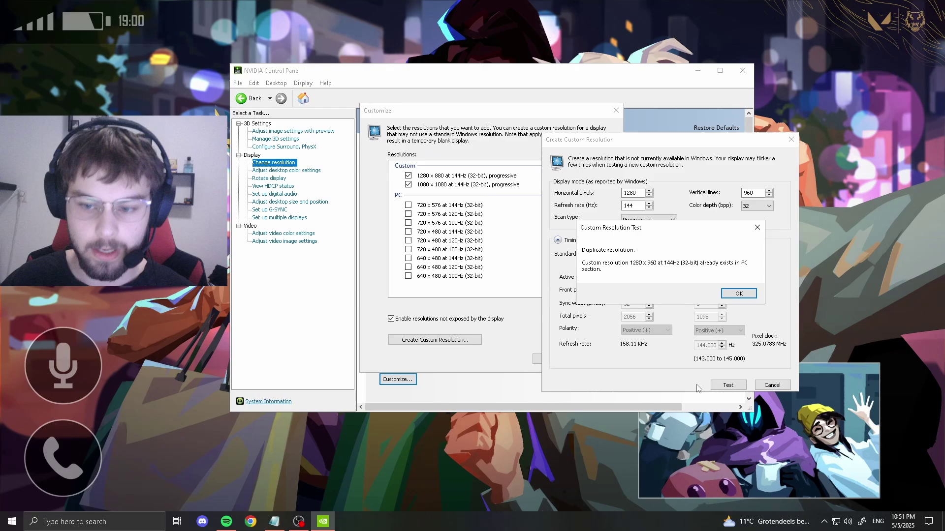
left_click_drag(636, 229, 592, 220)
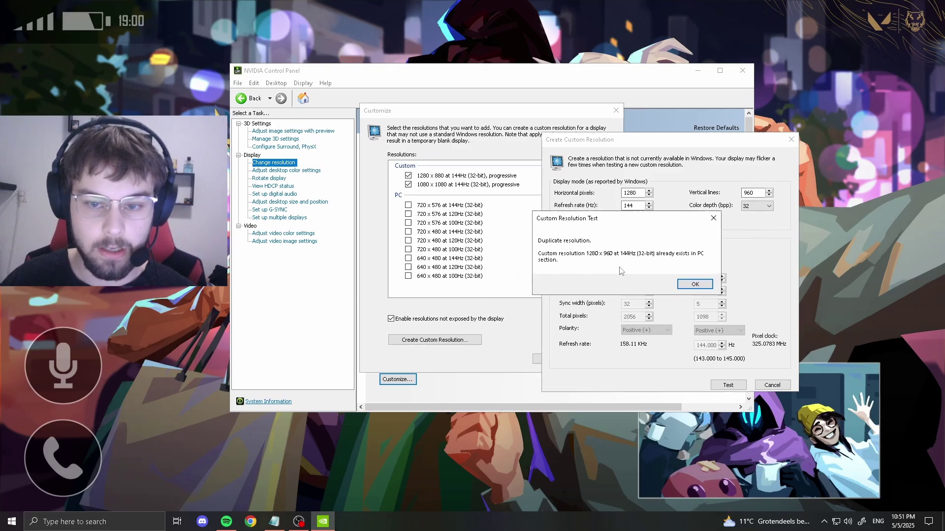
left_click(694, 285)
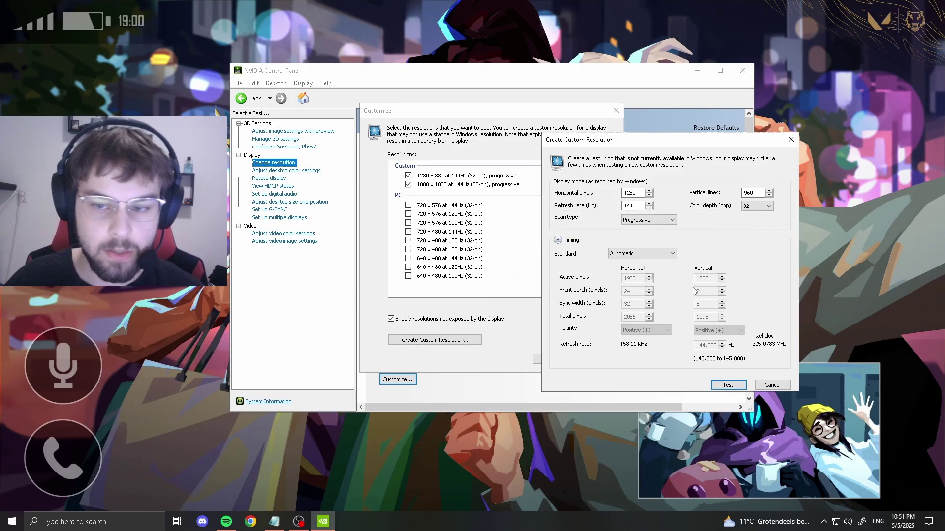
left_click(771, 385)
left_click(548, 359)
scroll(440, 333, "down", 1)
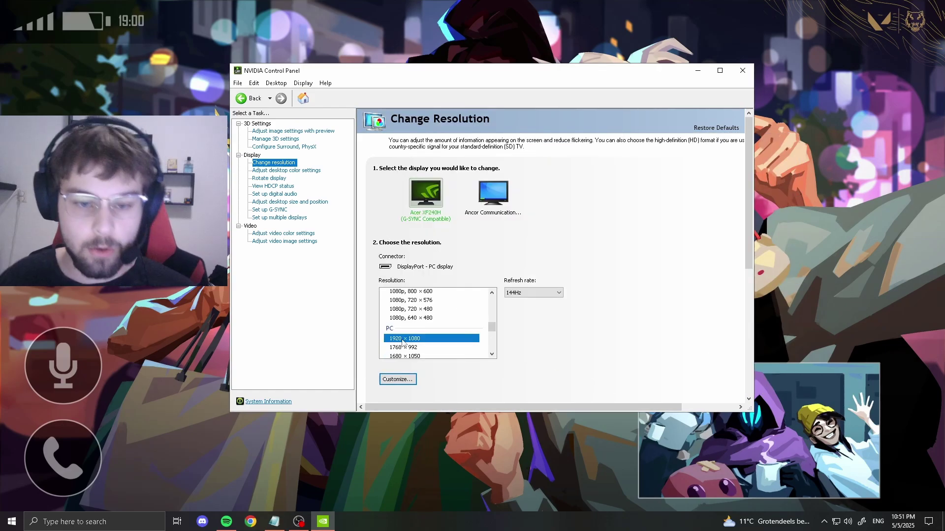
Step: Launch VALORANT from search and open Settings on the VIDEO tab
left_click(123, 522)
type("va")
key("Escape")
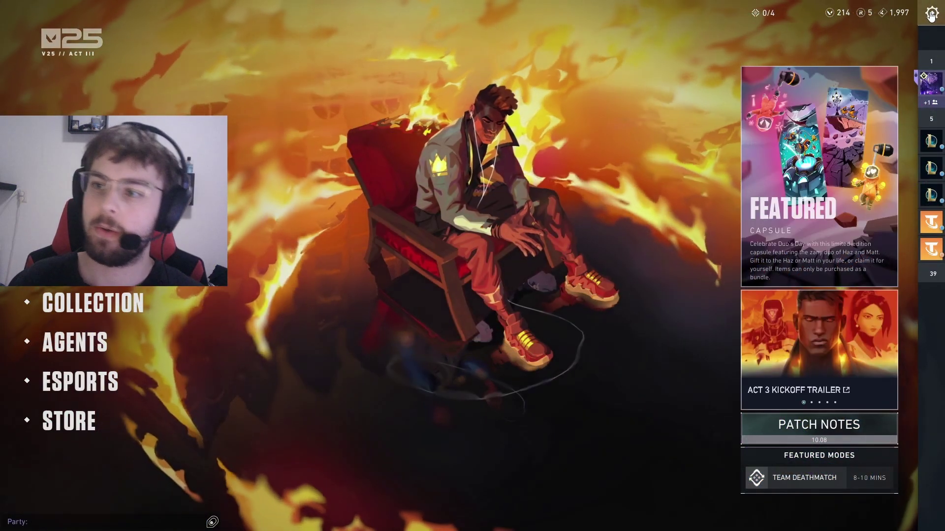
left_click(931, 15)
left_click(456, 200)
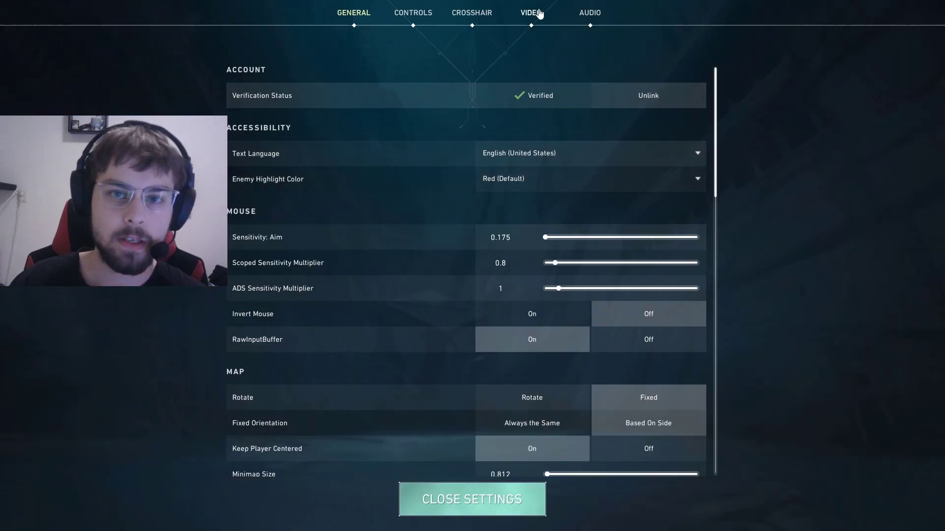
left_click(538, 13)
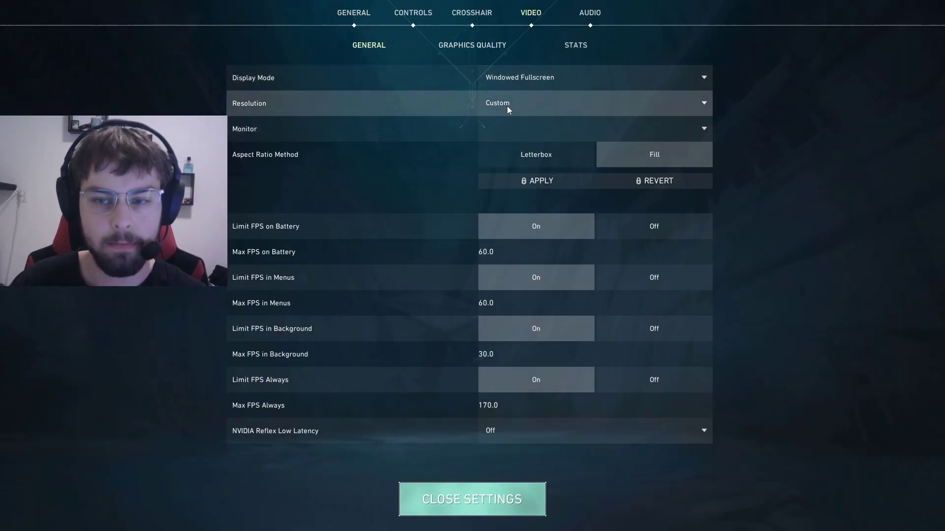
key("super")
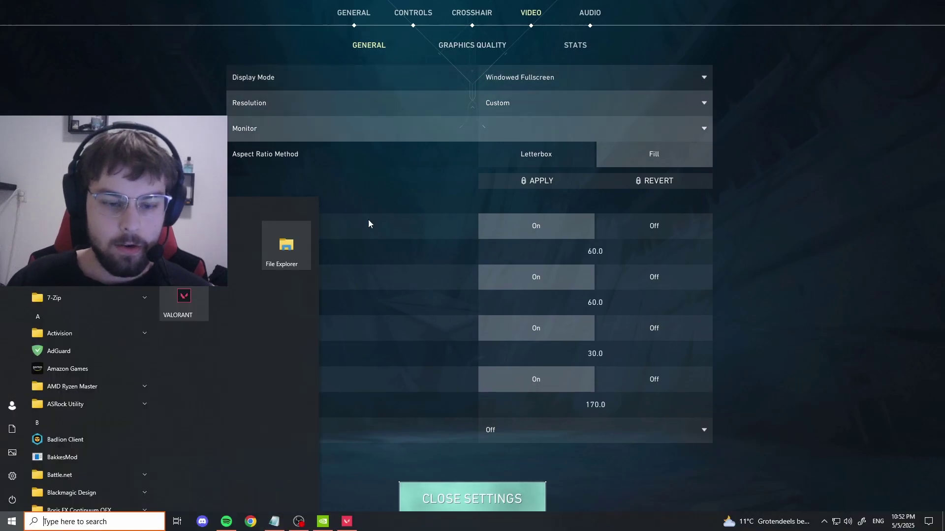
Step: Select the Custom 1280 × 880 resolution in NVIDIA Control Panel and apply it
left_click(315, 524)
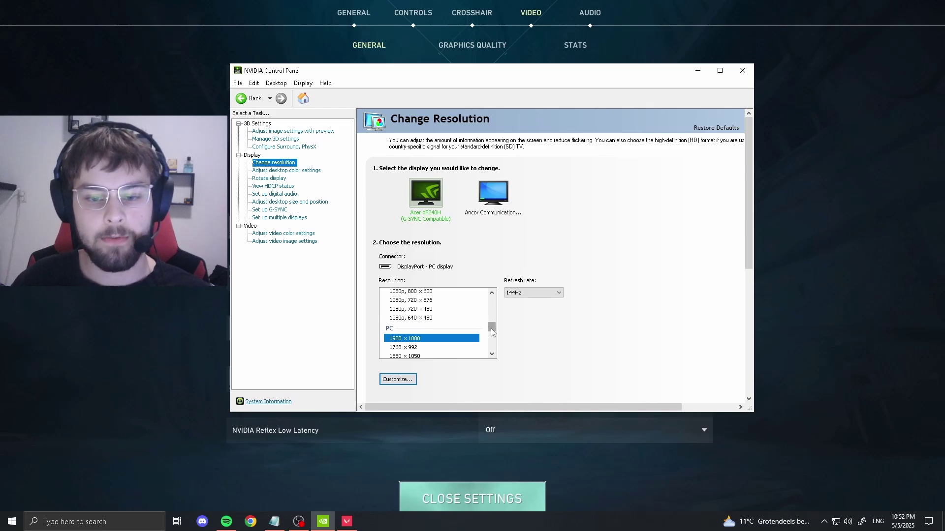
left_click_drag(492, 330, 493, 298)
left_click(409, 304)
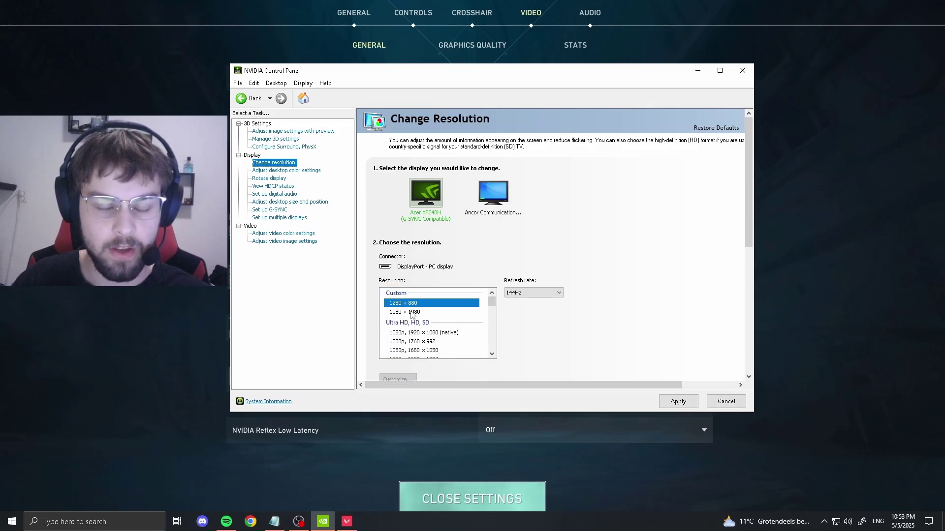
left_click(677, 401)
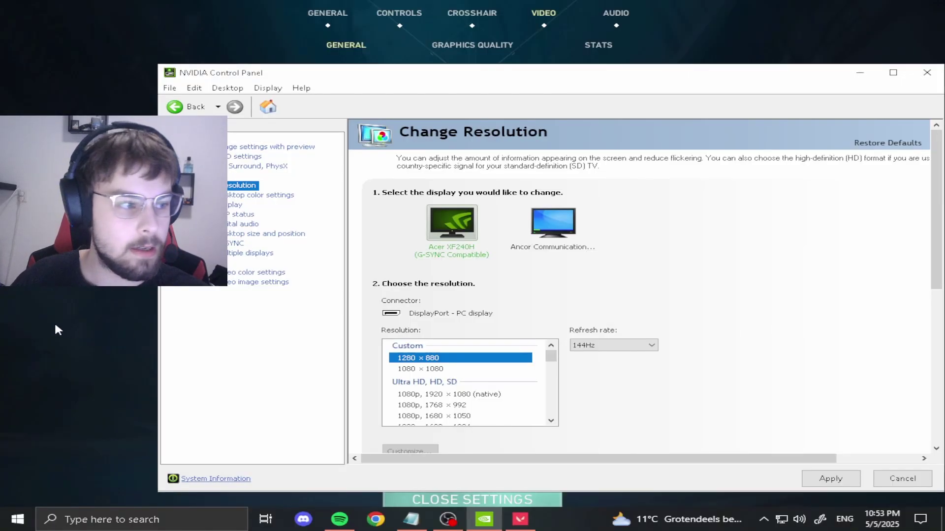
Step: Apply and confirm the new display settings in Valorant's video settings
left_click(70, 321)
left_click(581, 183)
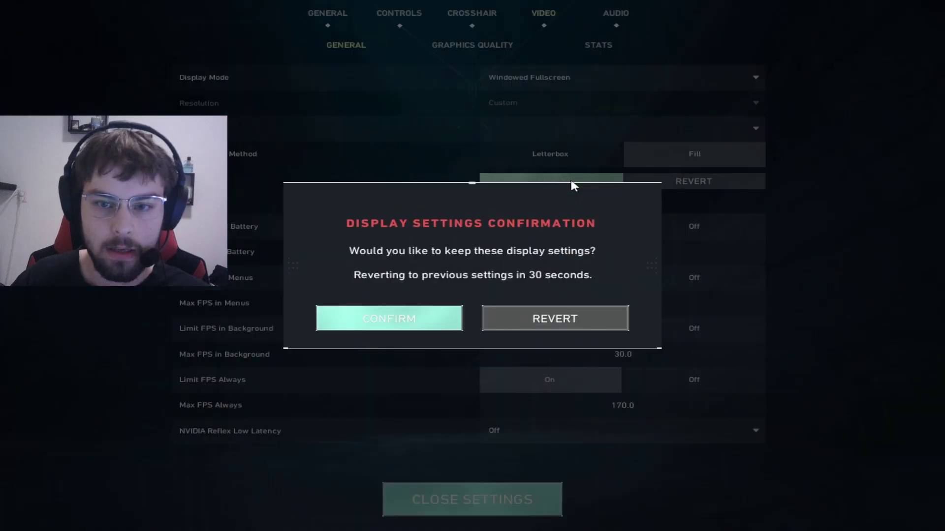
left_click(371, 323)
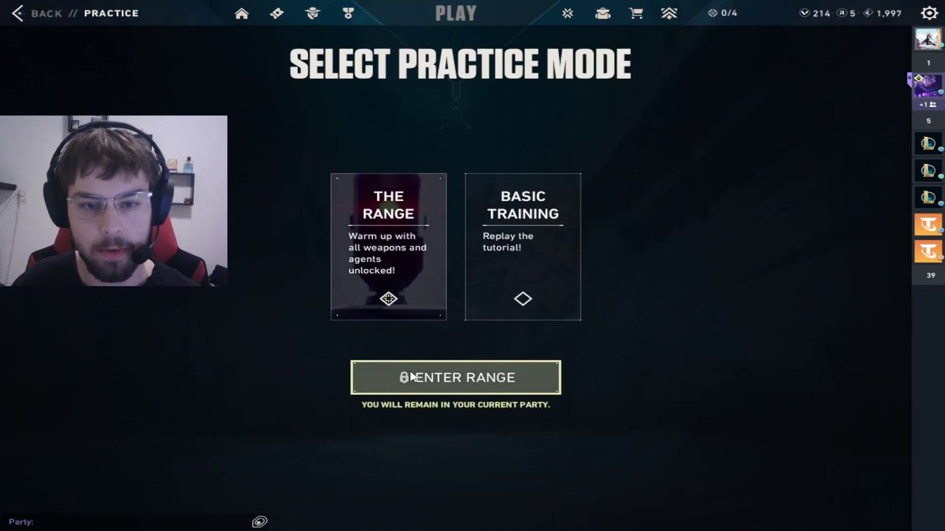
Step: Enter the Range, walk around with WASD, and swing the knife
left_click(410, 375)
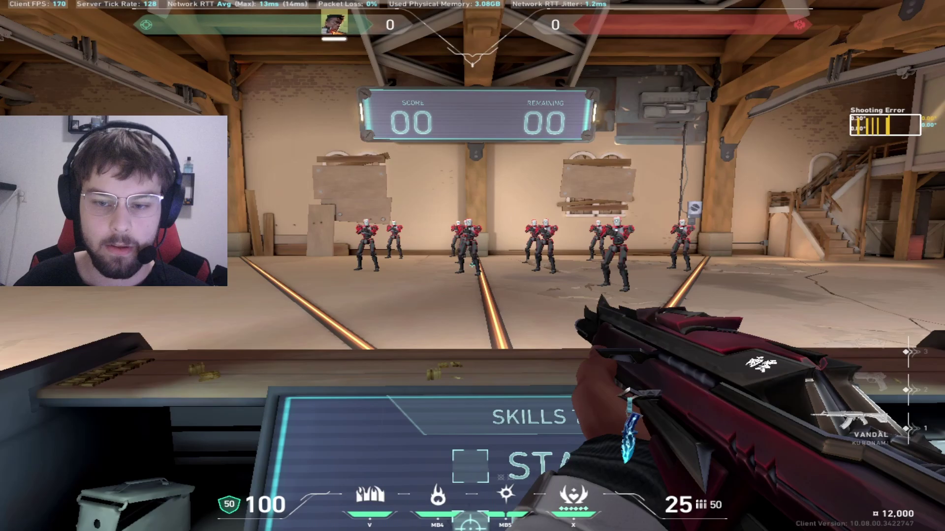
key("d")
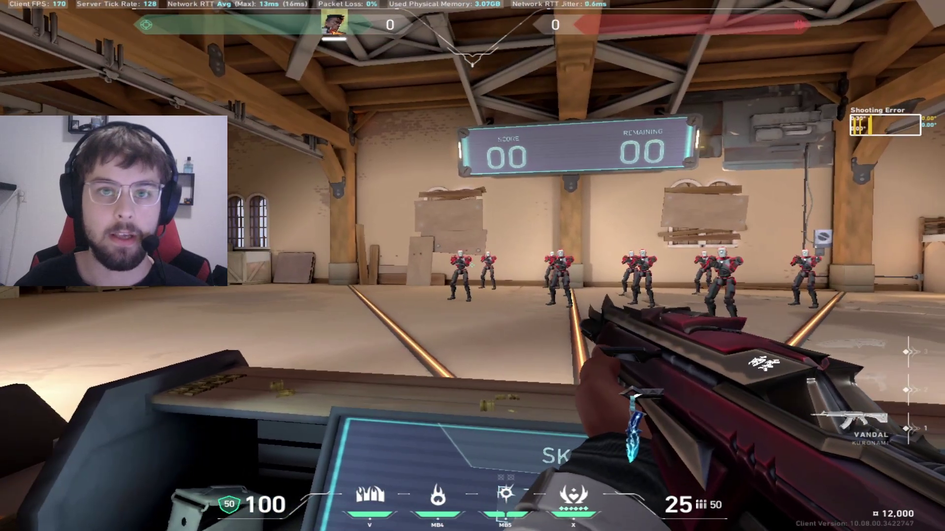
key("s")
key("a")
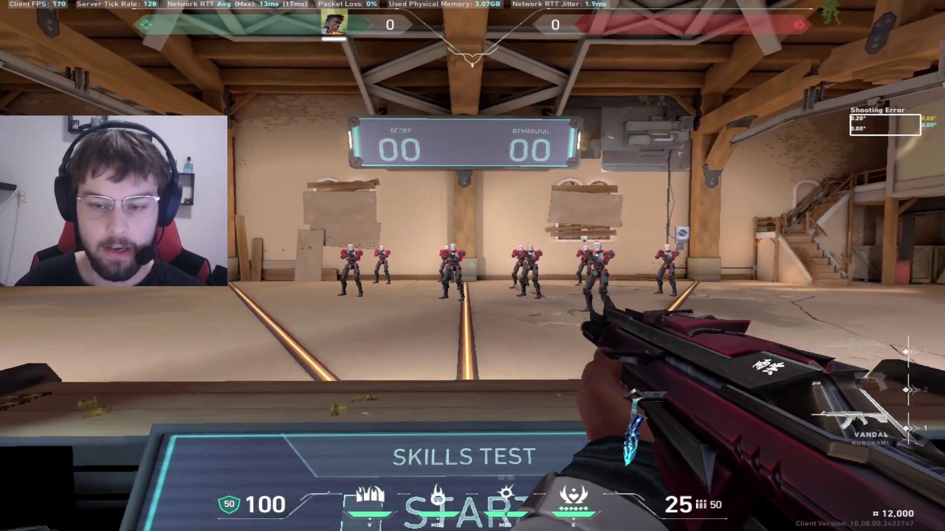
key("w")
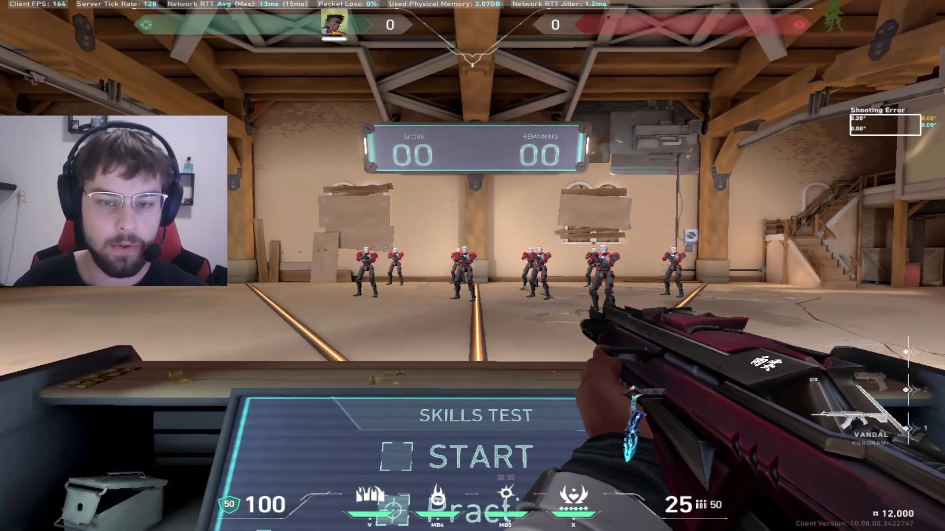
key("3")
left_click(472, 265)
key("super")
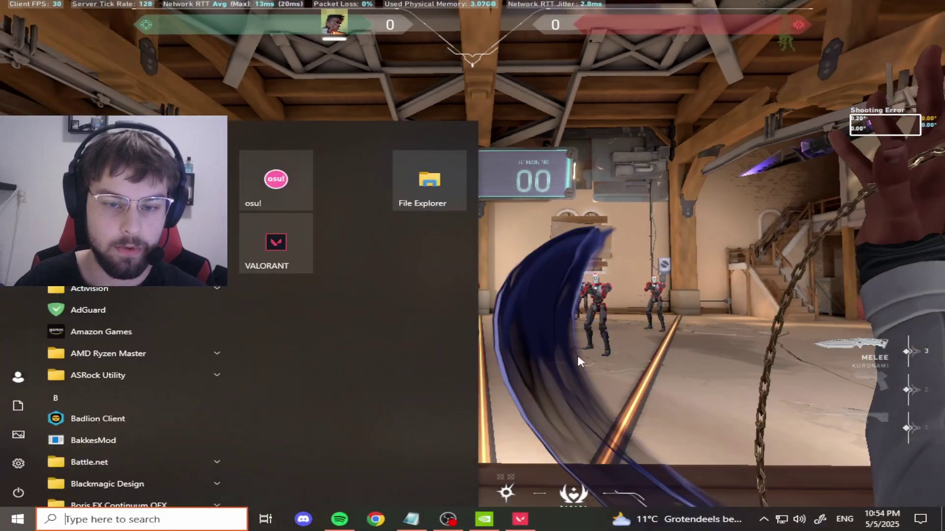
Step: Select 1280 × 960 in NVIDIA Control Panel's Resolution list, then Alt+Tab into Valorant
left_click(484, 519)
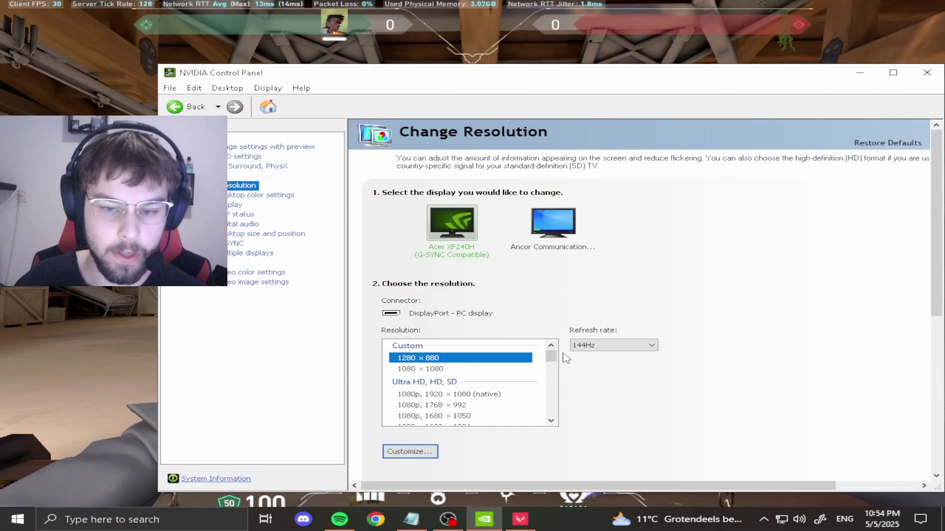
left_click_drag(552, 355, 498, 410)
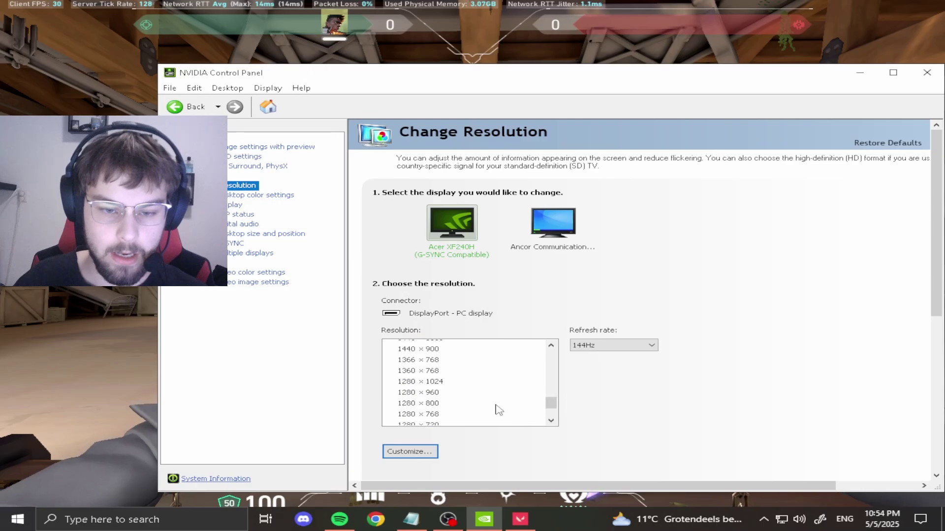
left_click(411, 392)
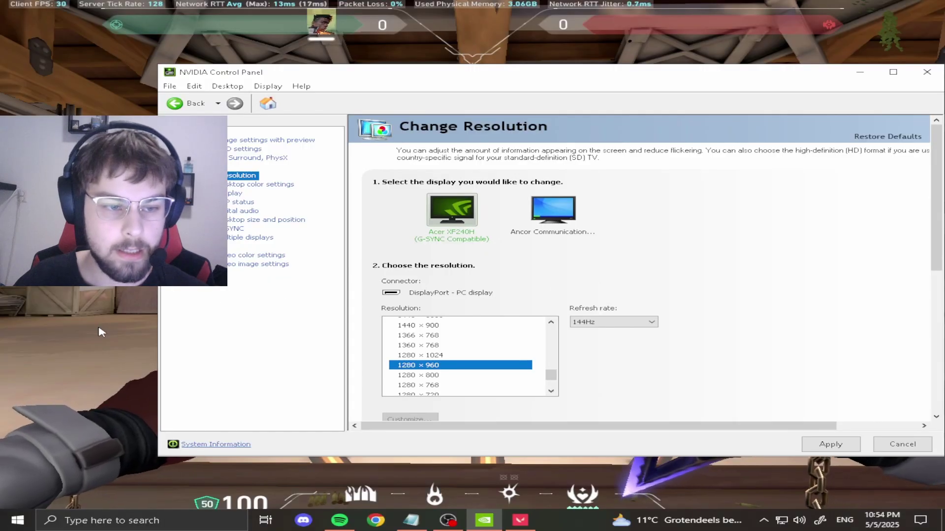
key("alt+Tab")
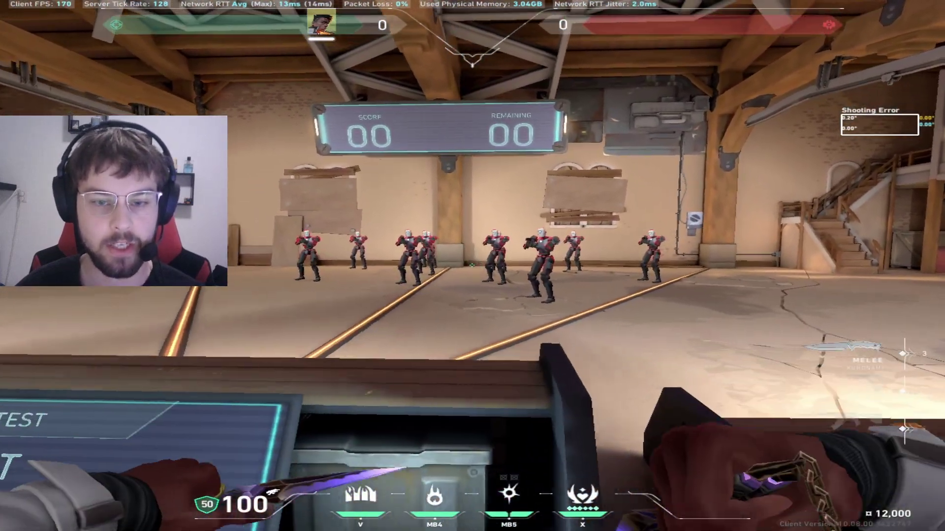
Step: Check NVIDIA Control Panel shows 1280 × 960, then return to the Range
key("super")
left_click(491, 517)
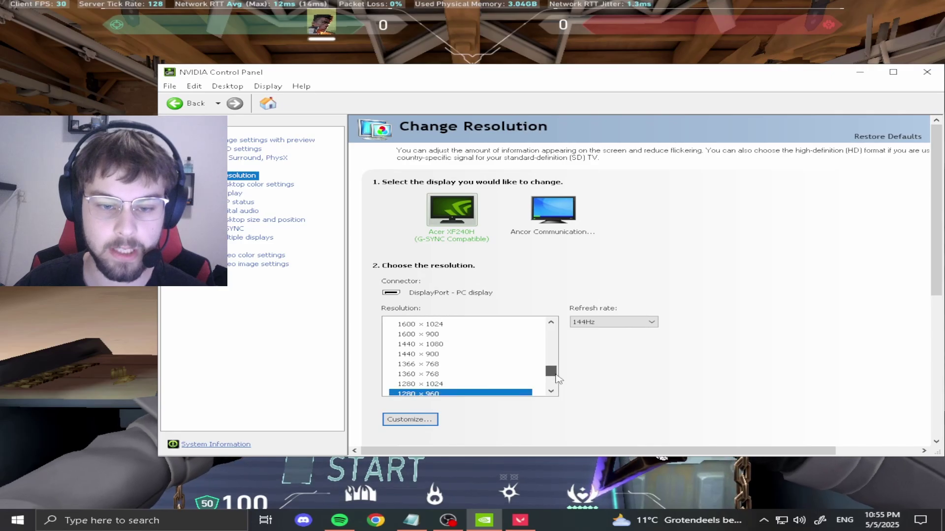
left_click(124, 324)
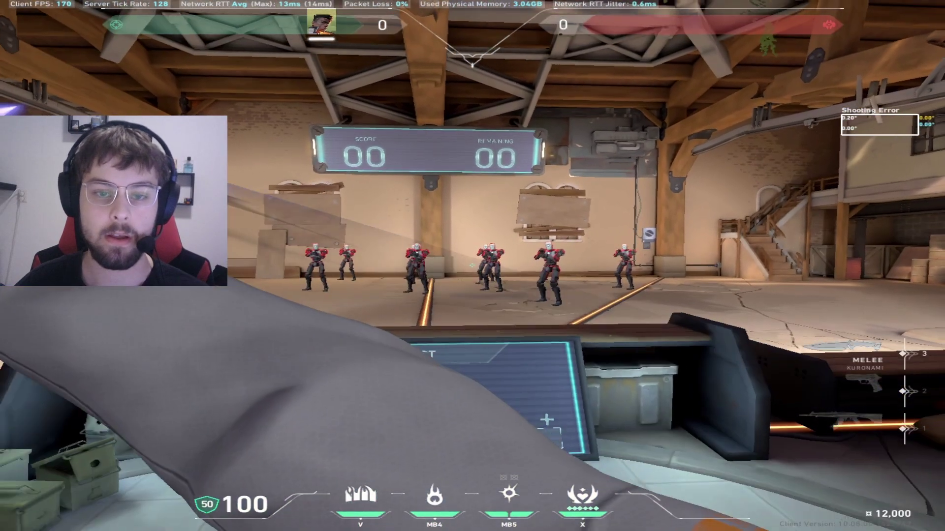
Step: Walk the Range, fire the Vandal at the practice bots, then switch back to knives
key("w")
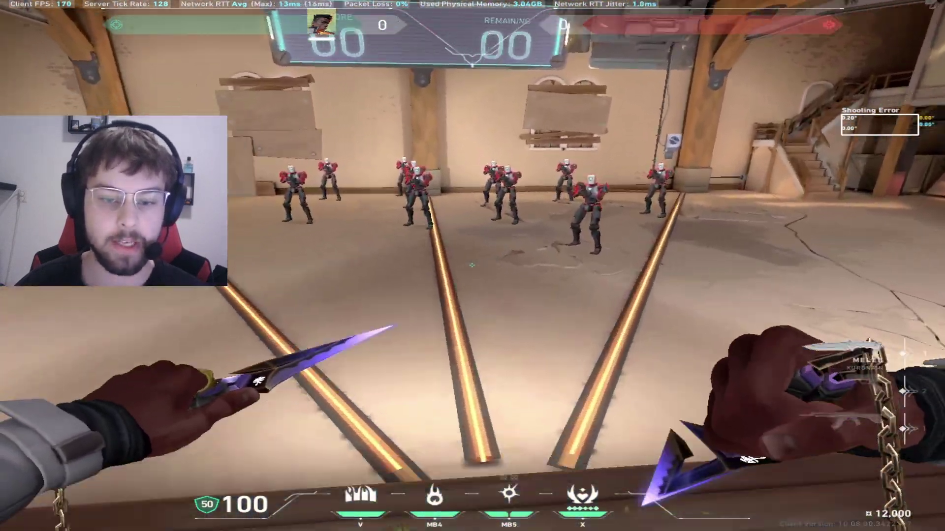
key("w")
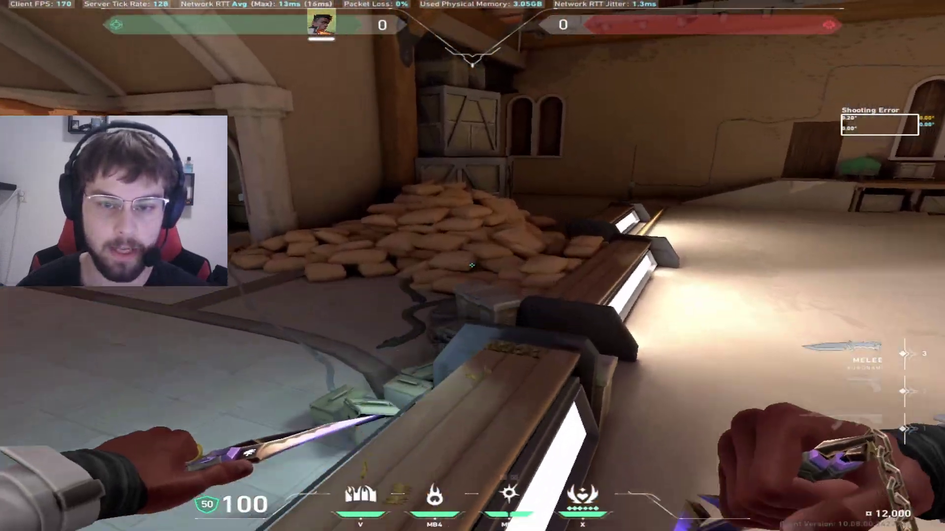
key("1")
key("w")
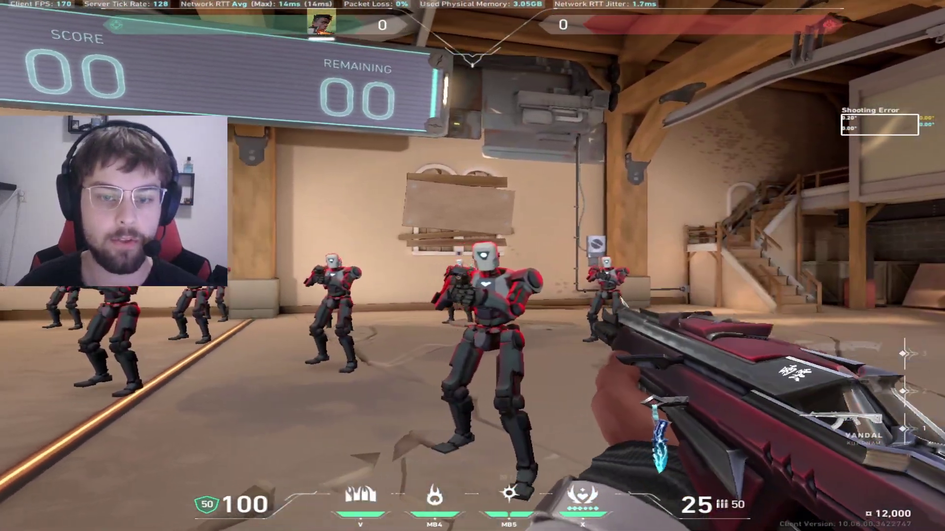
left_click(472, 265)
key("s")
key("3")
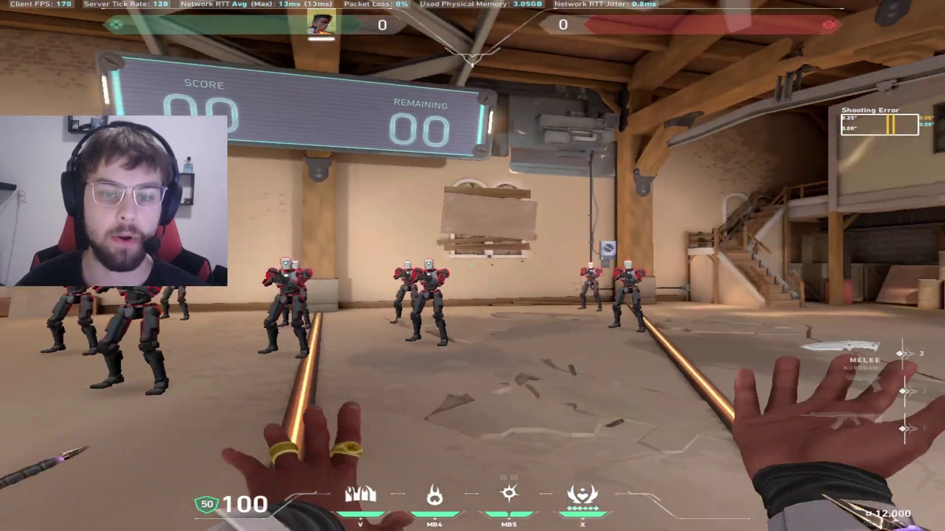